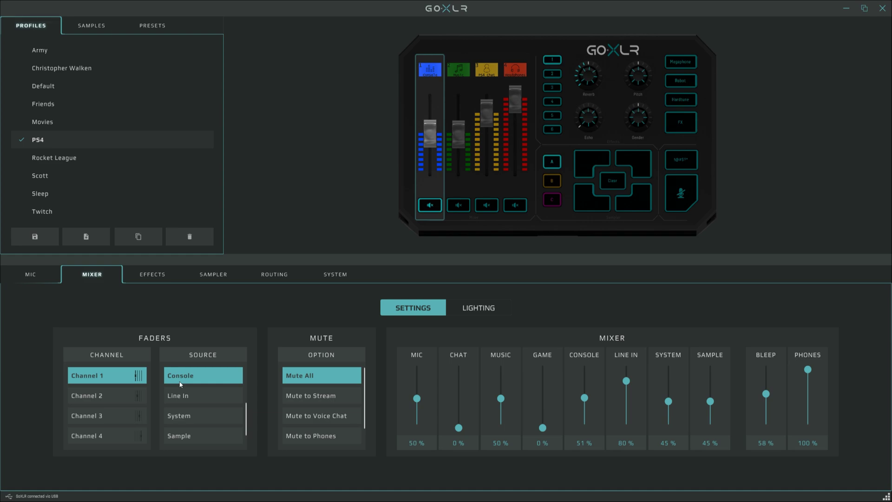
click(124, 399)
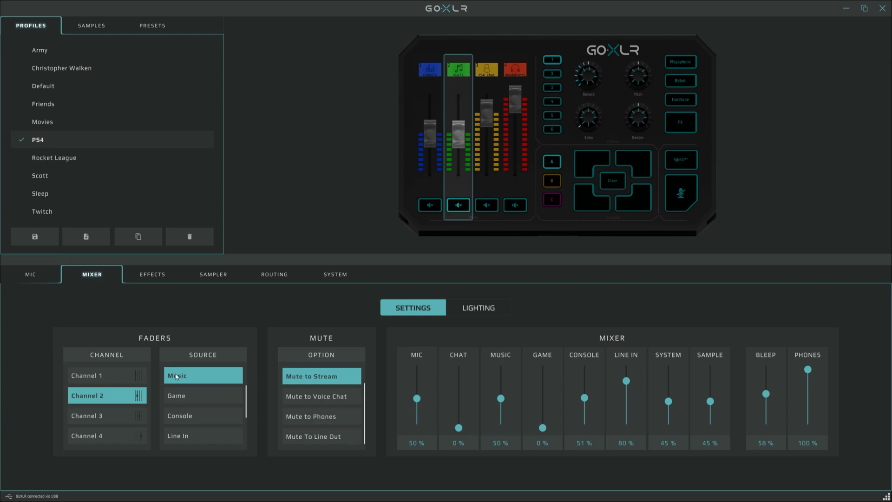
click(102, 418)
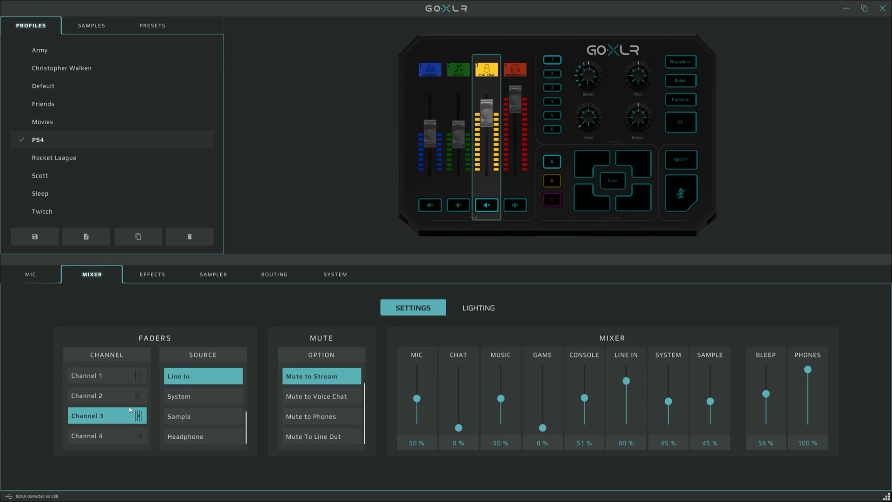
click(112, 435)
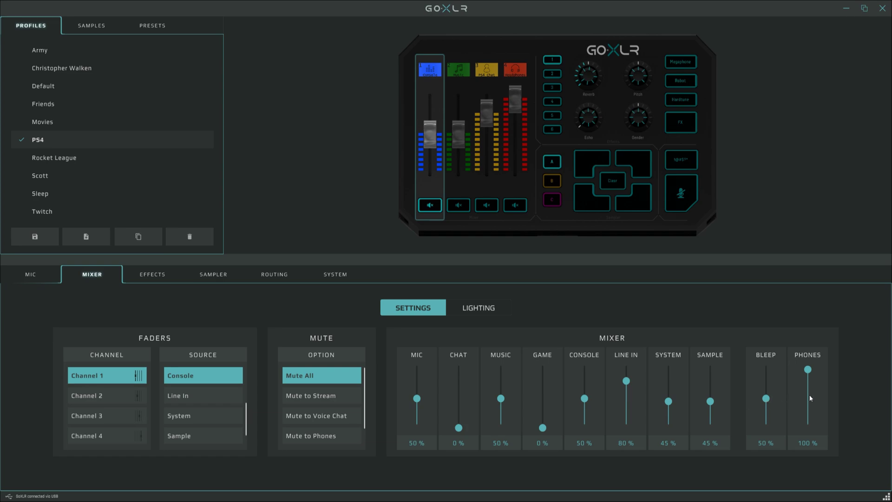
Show the fader lighting settings, with channel 1's blue Console screen and meter-style fader.
click(479, 307)
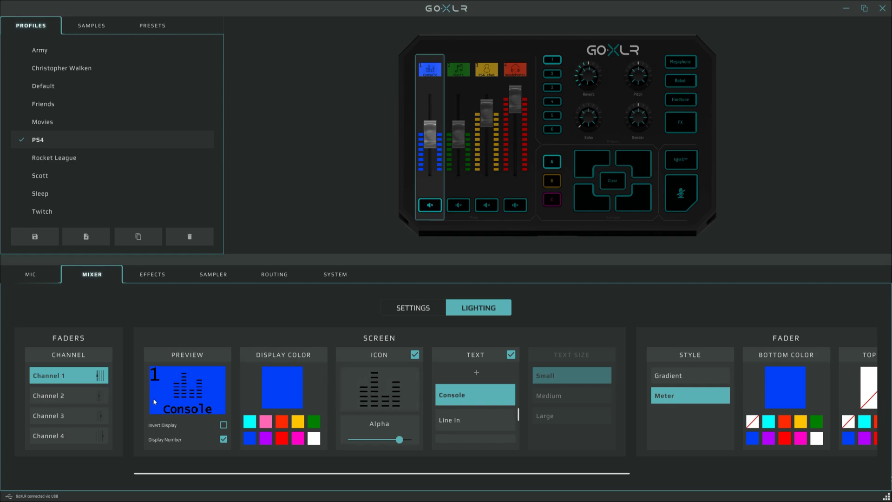
Review the lighting for channels 2 (Music), 3 (PS4 Chat) and 4 (Headphones), then open the routing matrix.
click(84, 396)
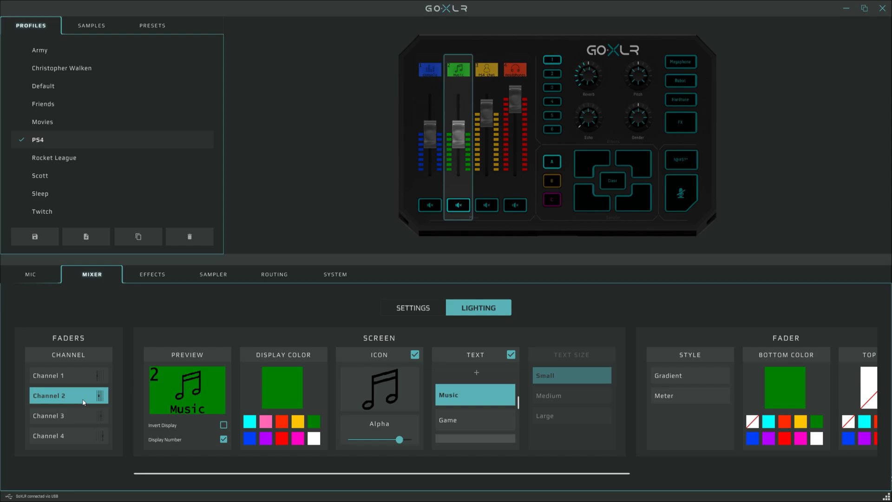
click(70, 416)
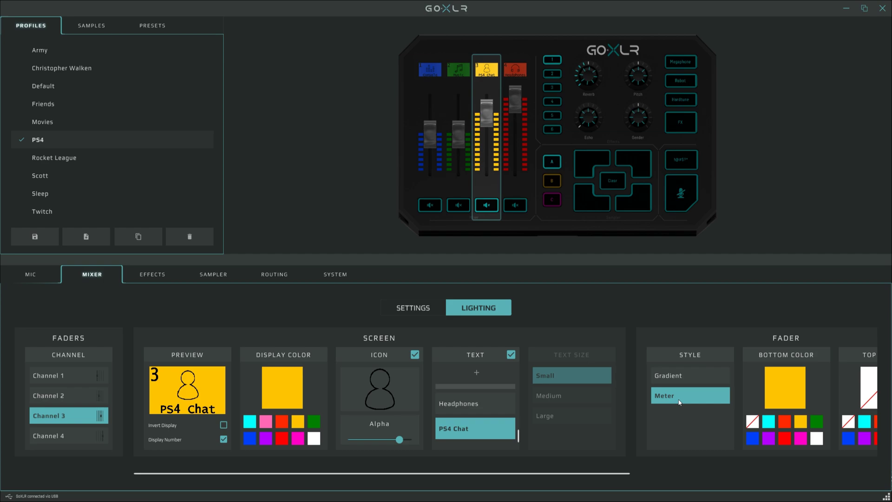
click(104, 434)
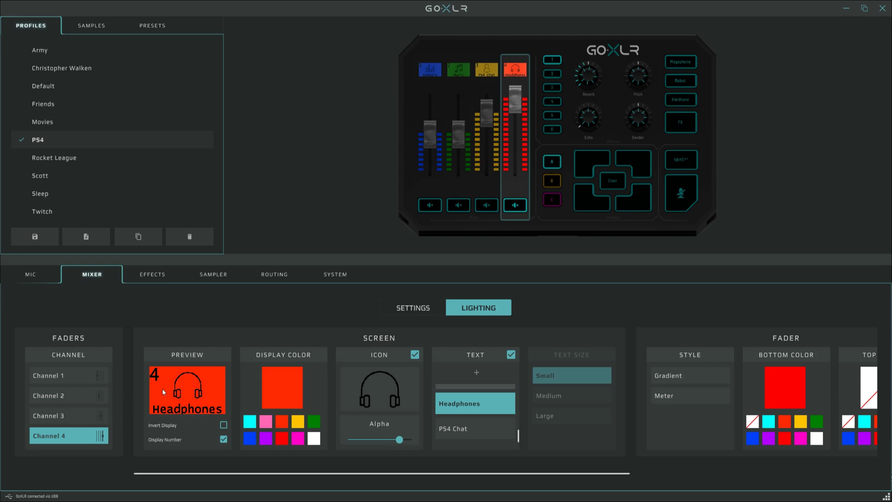
click(274, 274)
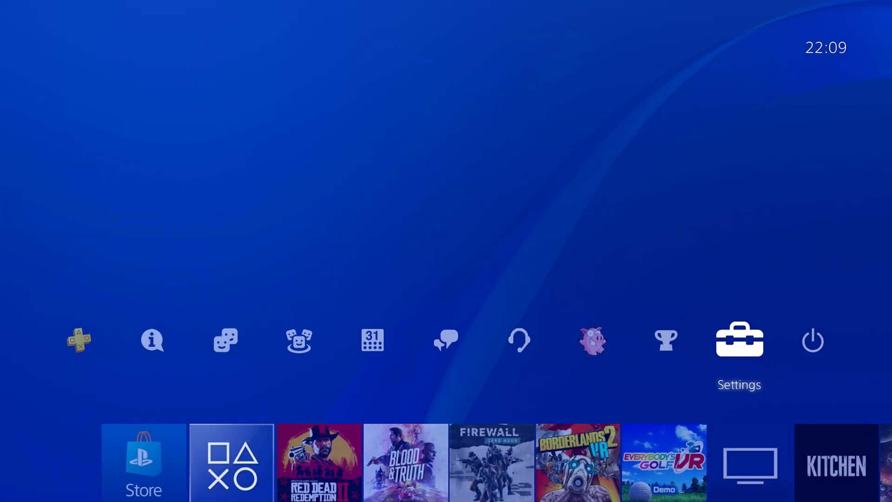
In PS4 Devices > Audio Devices, set the output device to USB Headset.
key(Return)
key(Down)
key(Down)
key(Down)
key(Down)
key(Down)
key(Return)
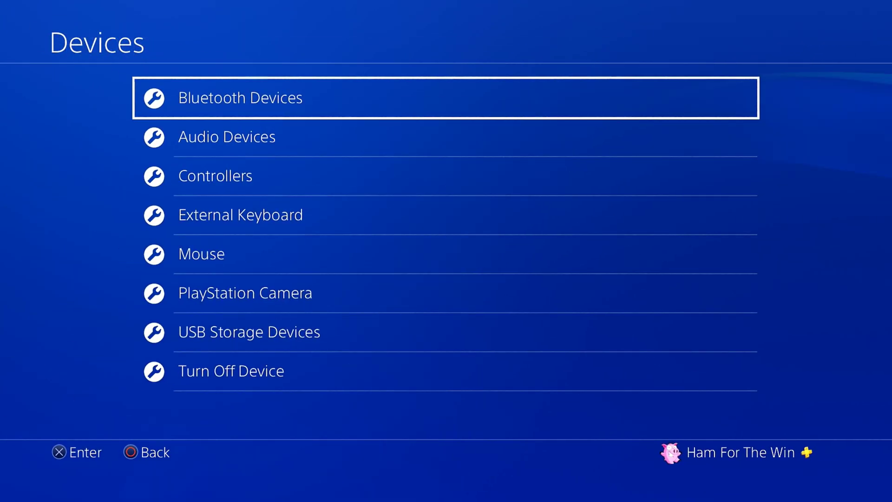
key(Down)
key(Return)
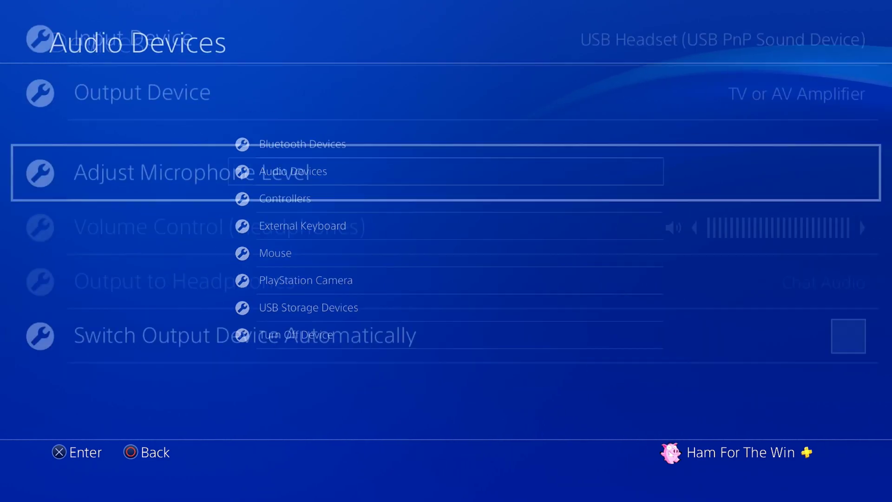
key(Up)
key(Up)
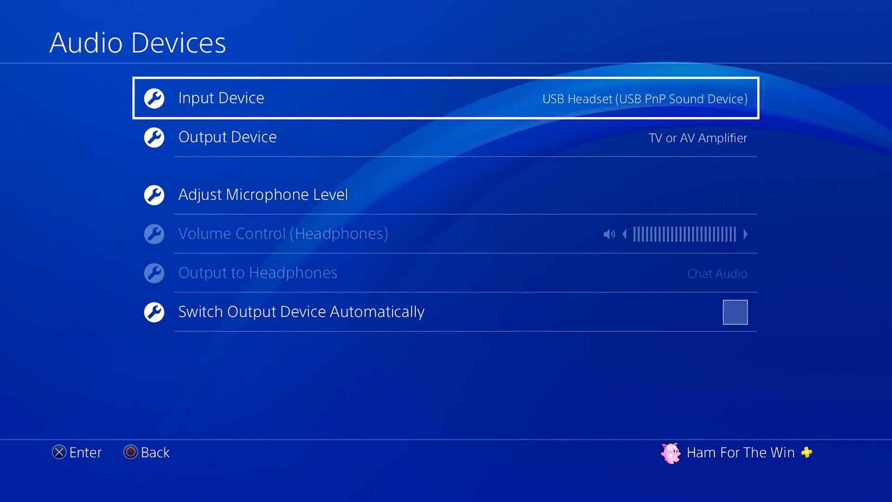
key(Down)
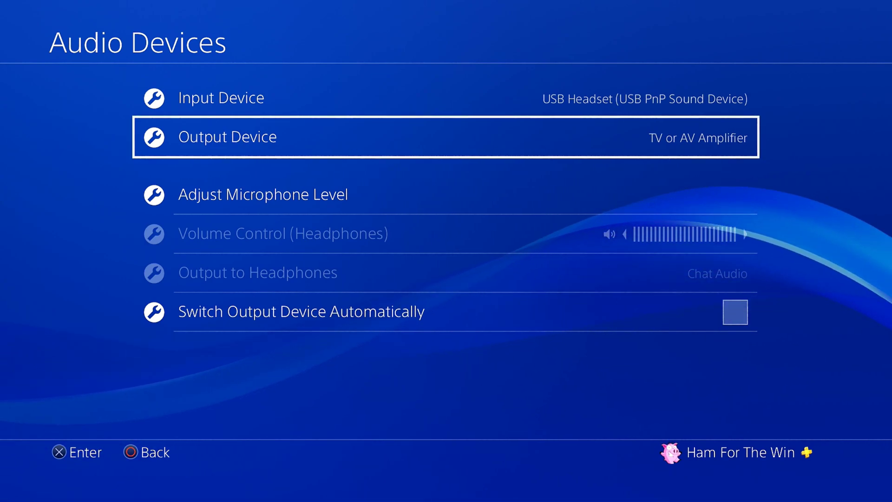
key(Return)
key(Up)
key(Return)
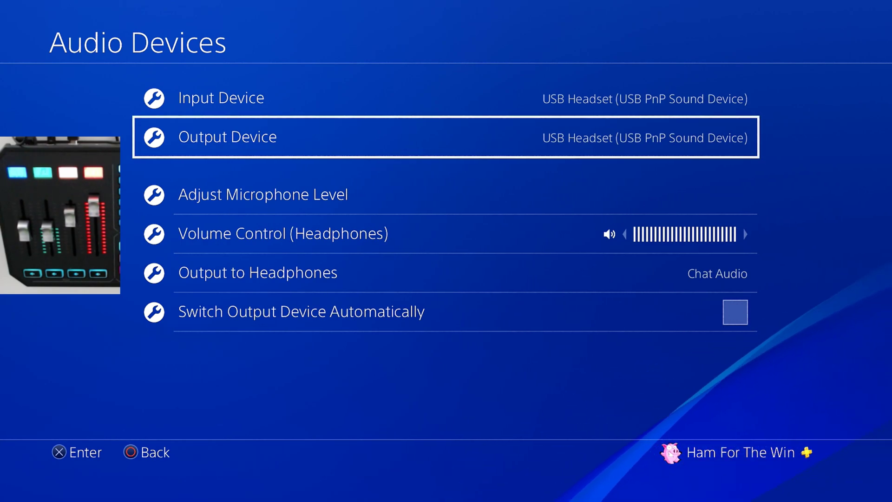
Lower the headphone volume slightly, keep Chat Audio output, and open the microphone level adjustment.
key(Down)
key(Down)
key(Down)
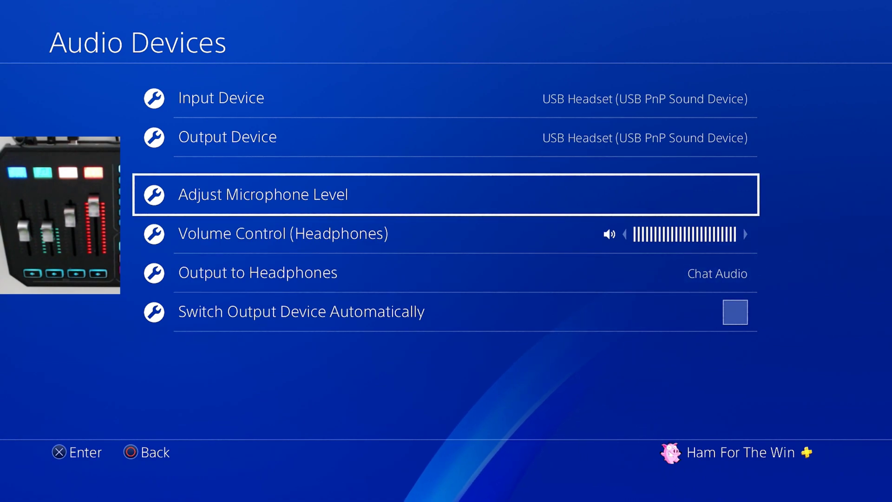
key(Up)
key(Up)
key(Down)
key(Down)
key(Down)
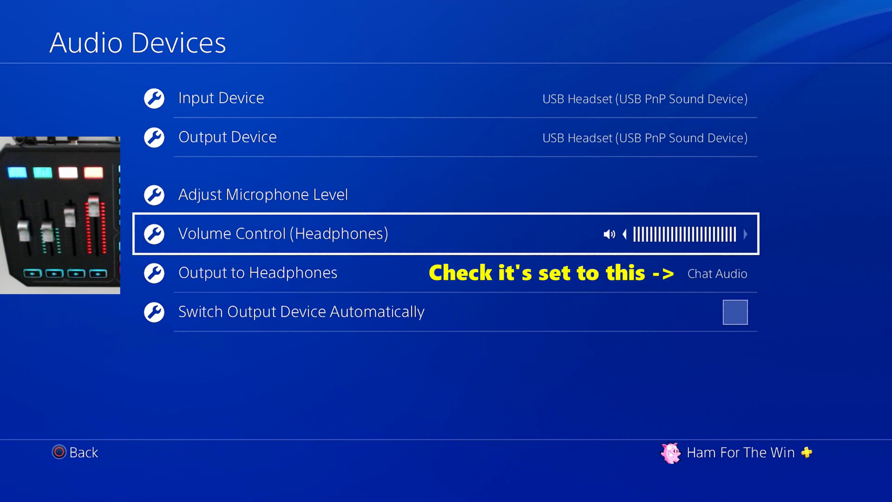
key(Left)
key(Left)
key(Left)
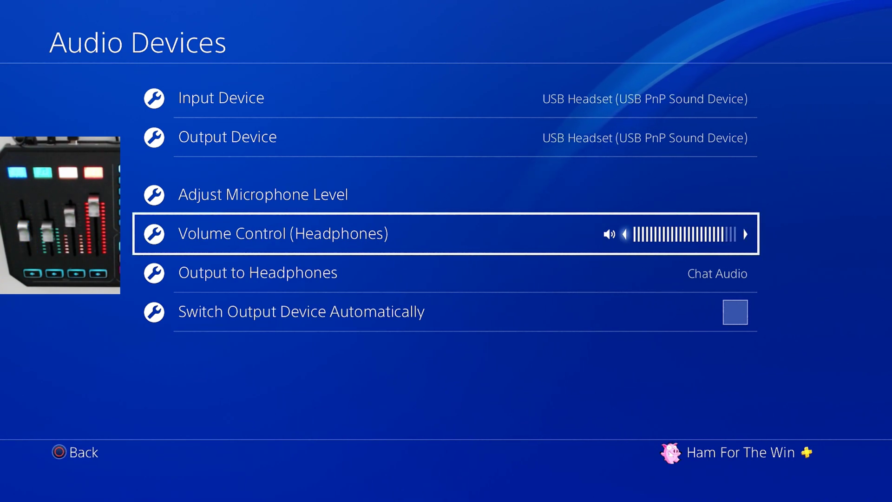
key(Left)
key(Left)
key(Right)
key(Right)
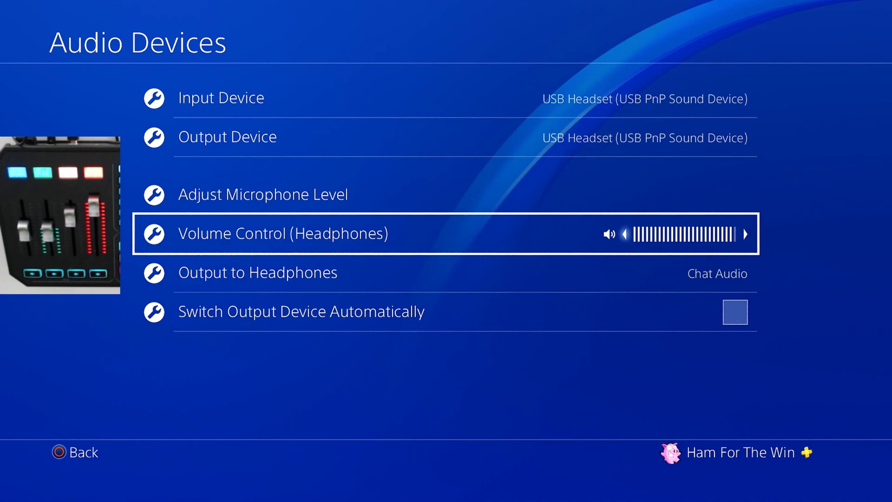
key(Left)
key(Left)
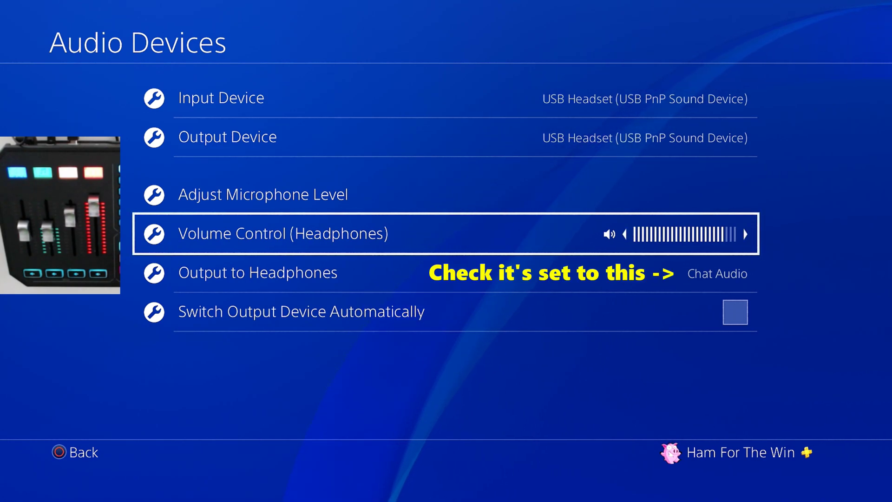
key(Up)
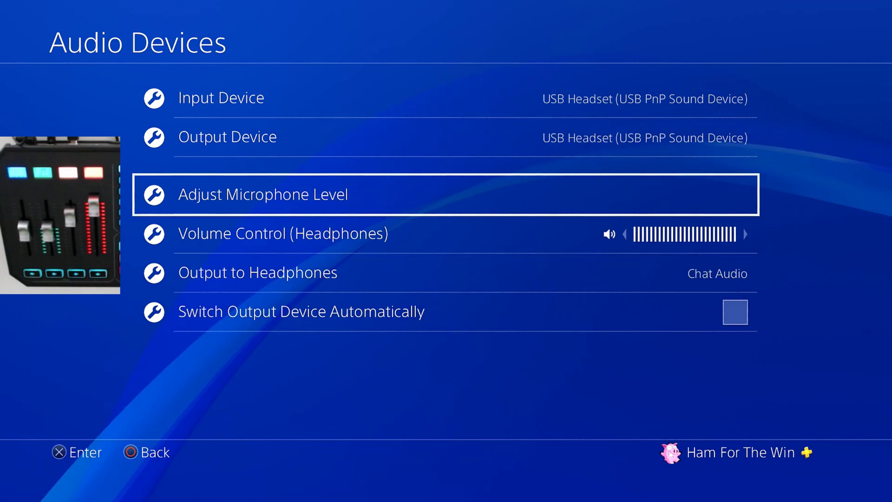
key(Return)
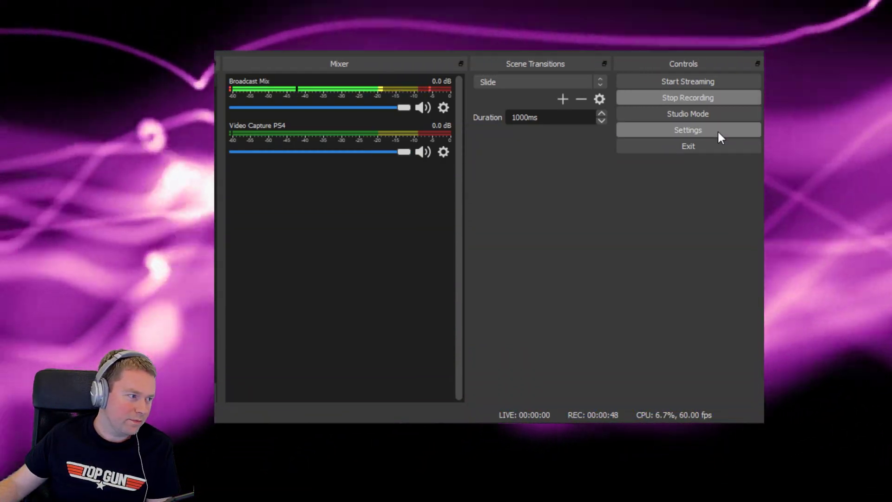
In OBS Audio settings, confirm Mic/Auxiliary Audio is Broadcast Stream Mix (TC-Helicon GoXLR).
click(718, 129)
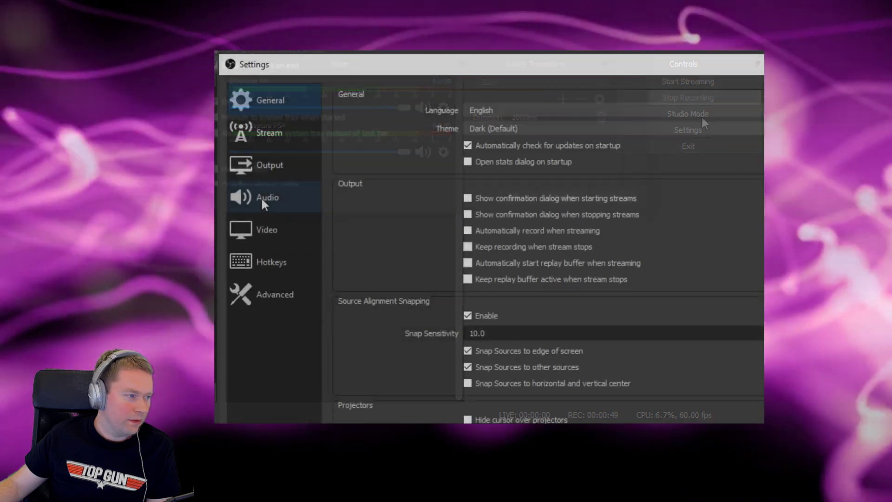
click(263, 200)
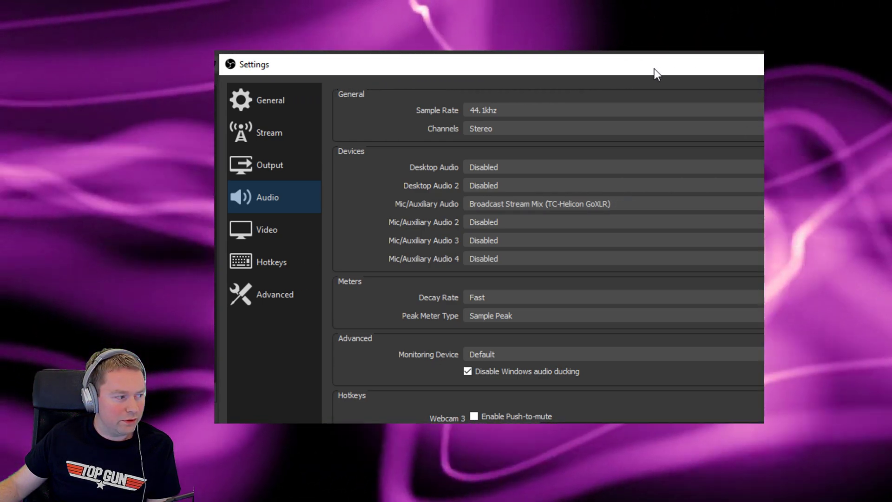
drag(653, 67, 652, 65)
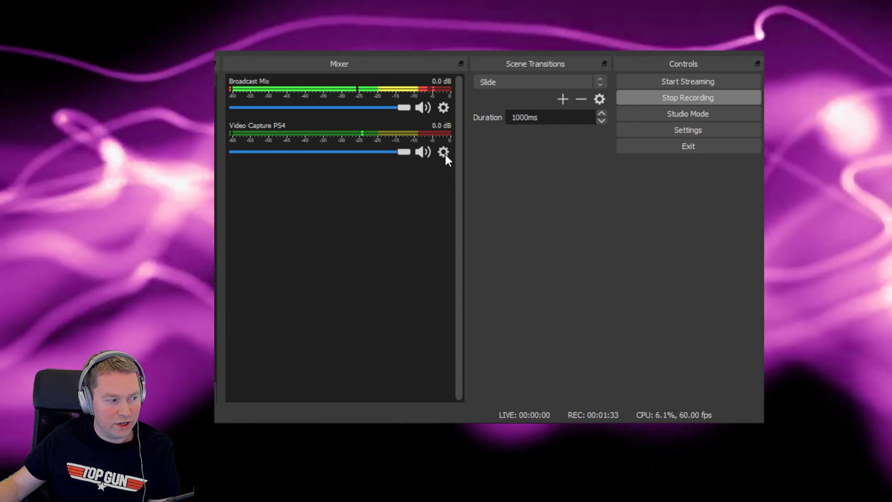
Mute and unmute Video Capture PS4, then open its Advanced Audio Properties.
click(426, 153)
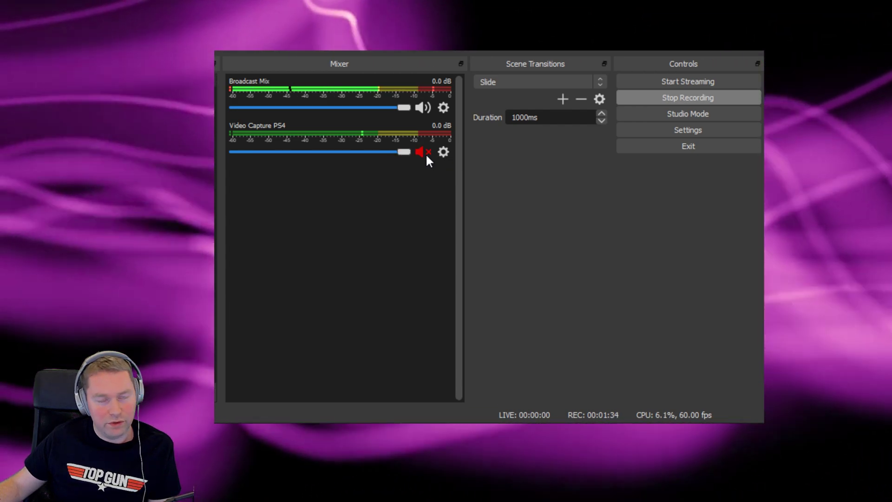
click(426, 152)
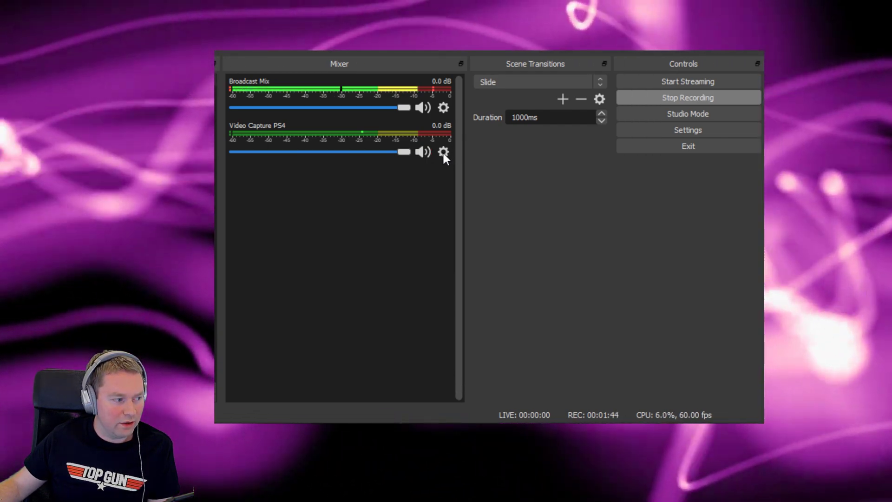
click(443, 153)
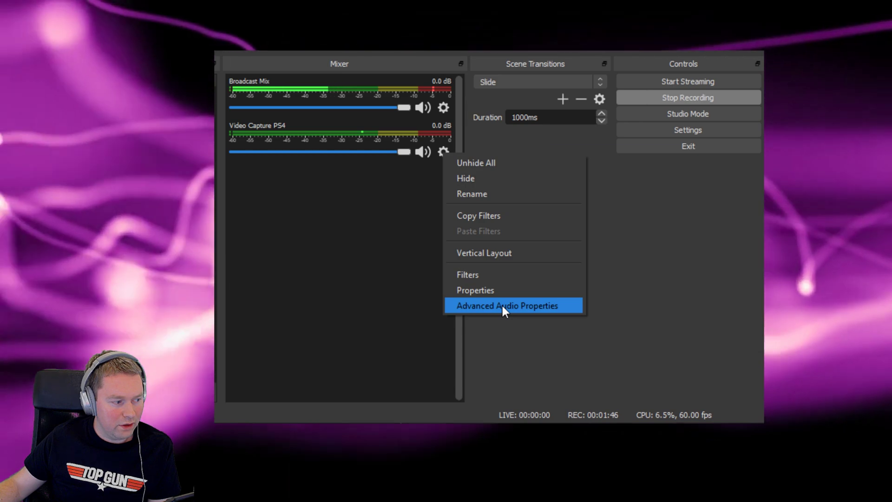
click(501, 305)
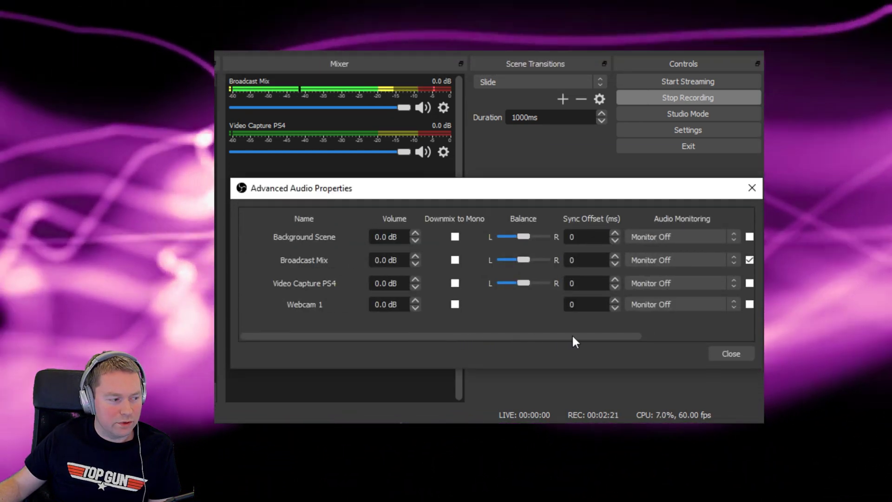
Scroll to the Tracks column to see Broadcast Mix on track 1 and Video Capture PS4 on track 2.
drag(572, 336, 705, 336)
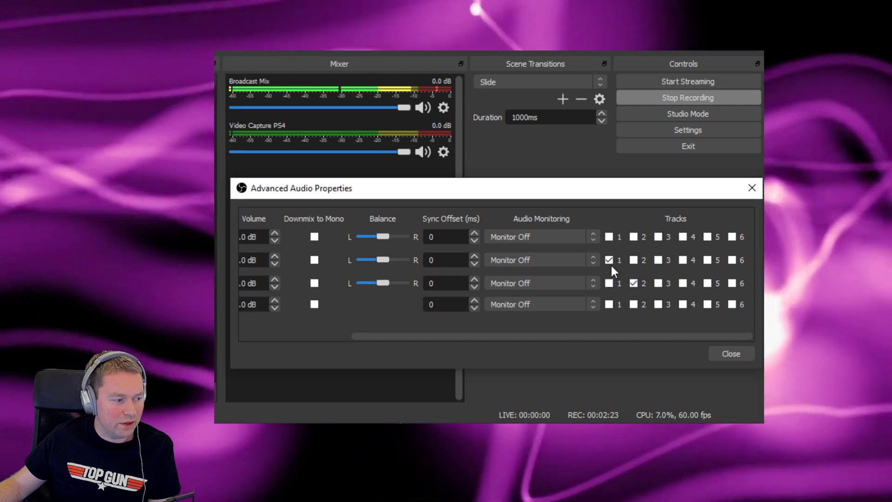